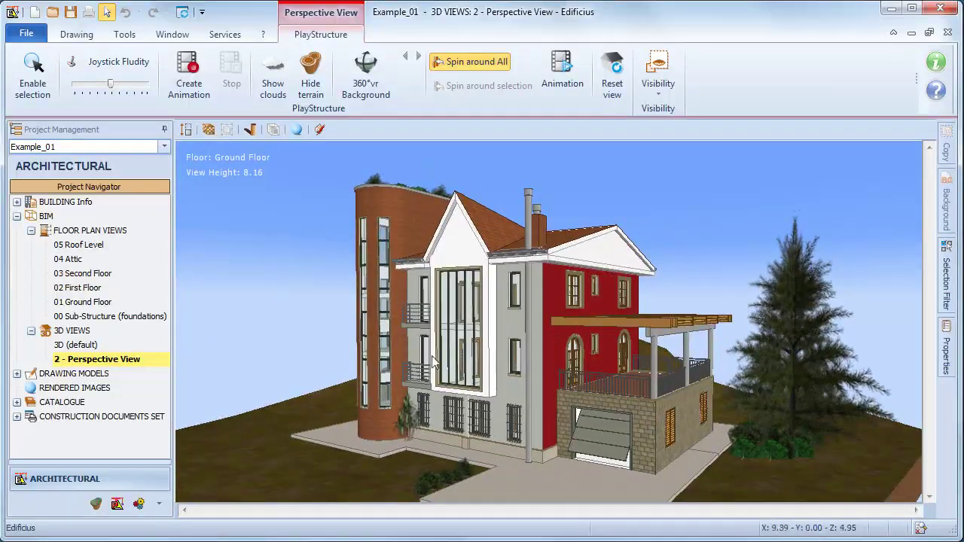
Turn on the shadows in the house's perspective view.
{"action": "scroll", "coordinate": [544, 348], "scroll_direction": "down", "scroll_amount": 2}
{"action": "scroll", "coordinate": [544, 349], "scroll_direction": "up", "scroll_amount": 4}
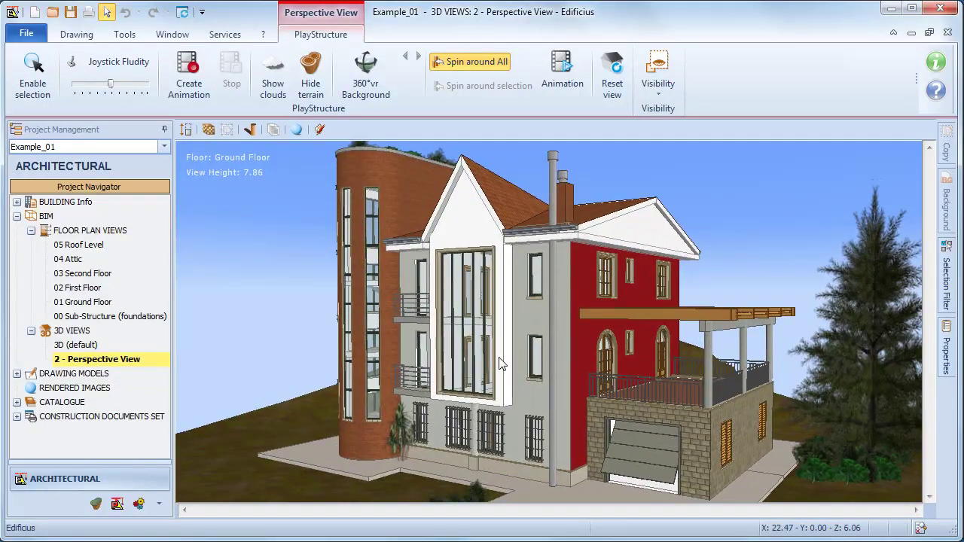
{"action": "left_click", "coordinate": [250, 130]}
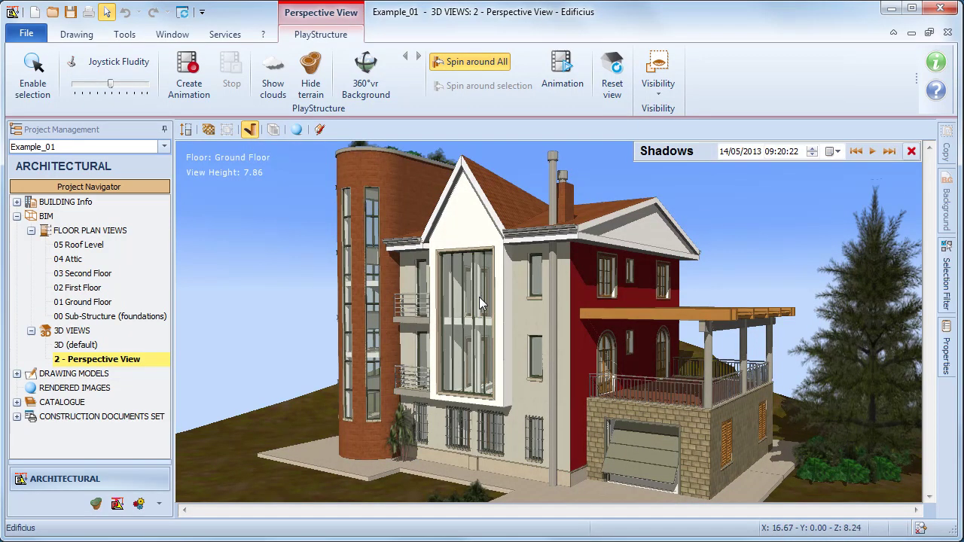
Open the render options and choose Excellent as the output quality.
{"action": "left_click", "coordinate": [296, 130]}
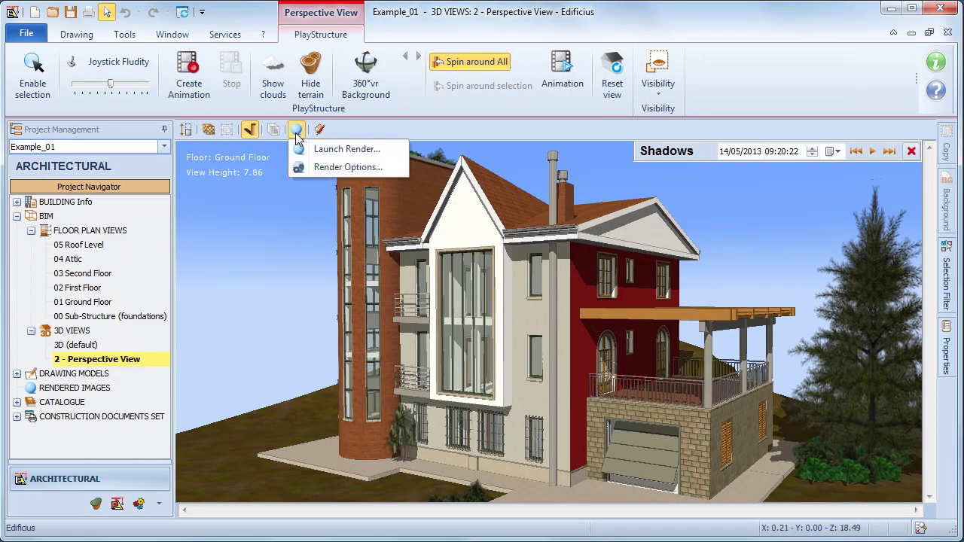
{"action": "left_click", "coordinate": [344, 166]}
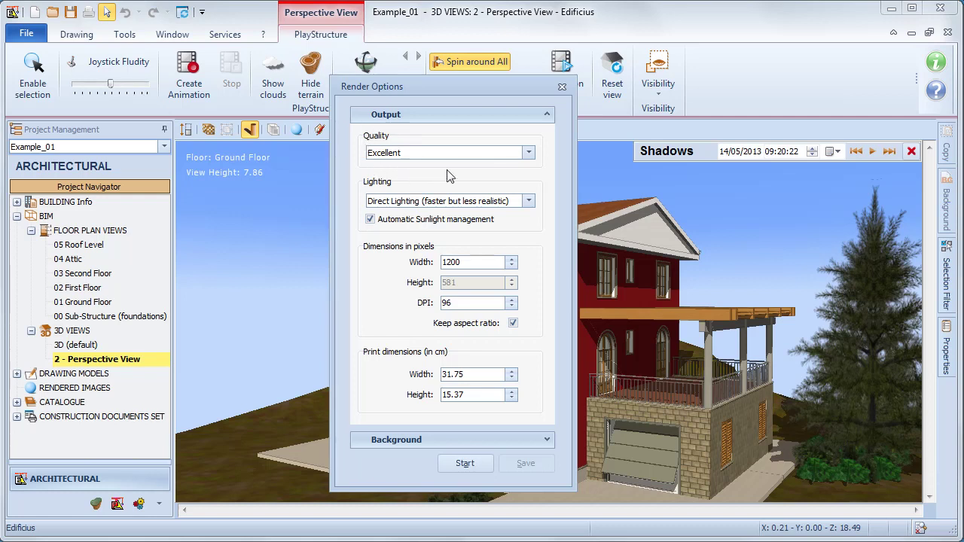
{"action": "left_click", "coordinate": [528, 153]}
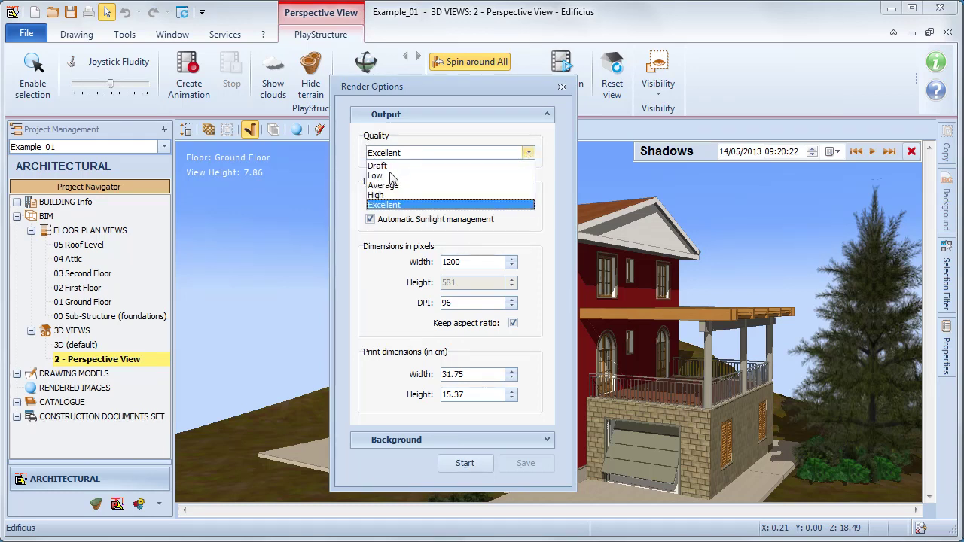
{"action": "left_click", "coordinate": [424, 205]}
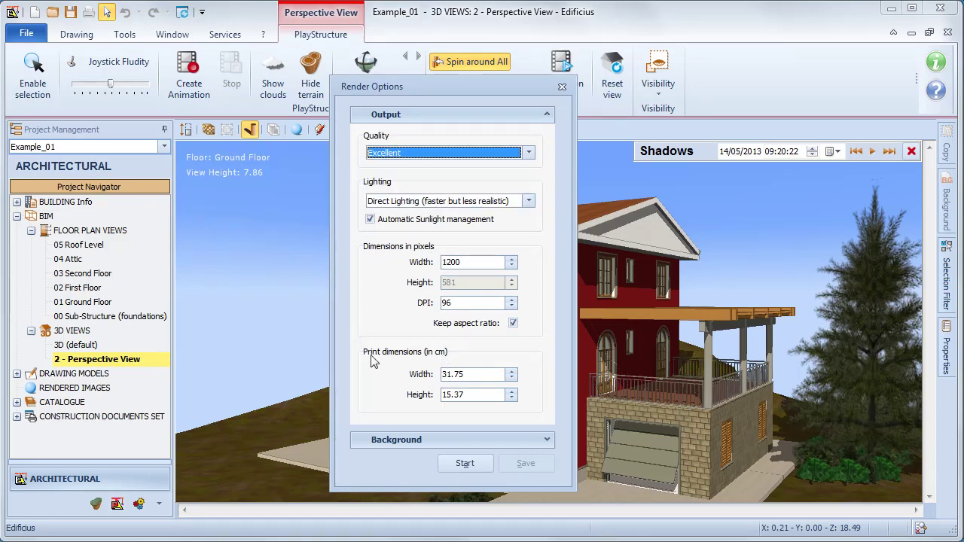
{"action": "double_click", "coordinate": [464, 262]}
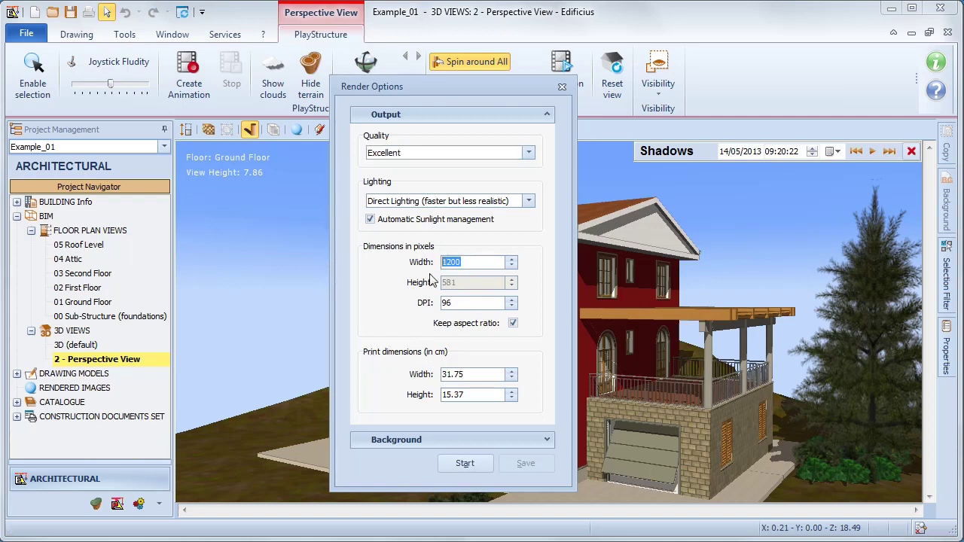
Set the render background to 360° VR Image and load the picture 001 (2).bmp from the Samples folder.
{"action": "left_click", "coordinate": [548, 440]}
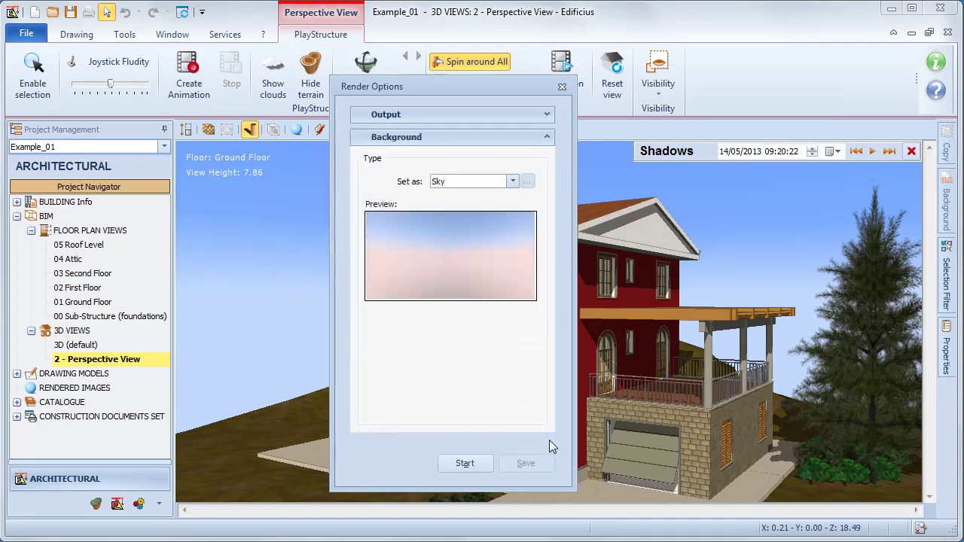
{"action": "left_click", "coordinate": [511, 181]}
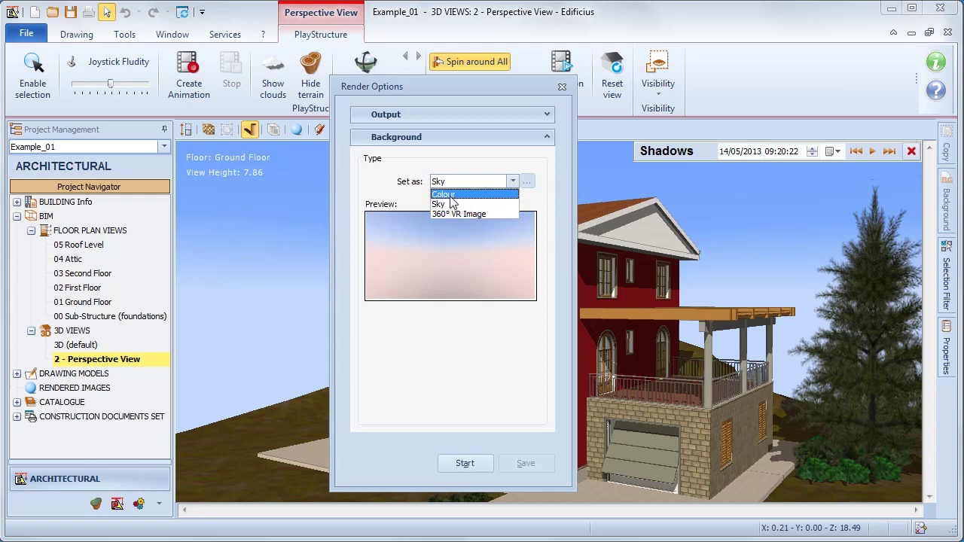
{"action": "left_click", "coordinate": [494, 215]}
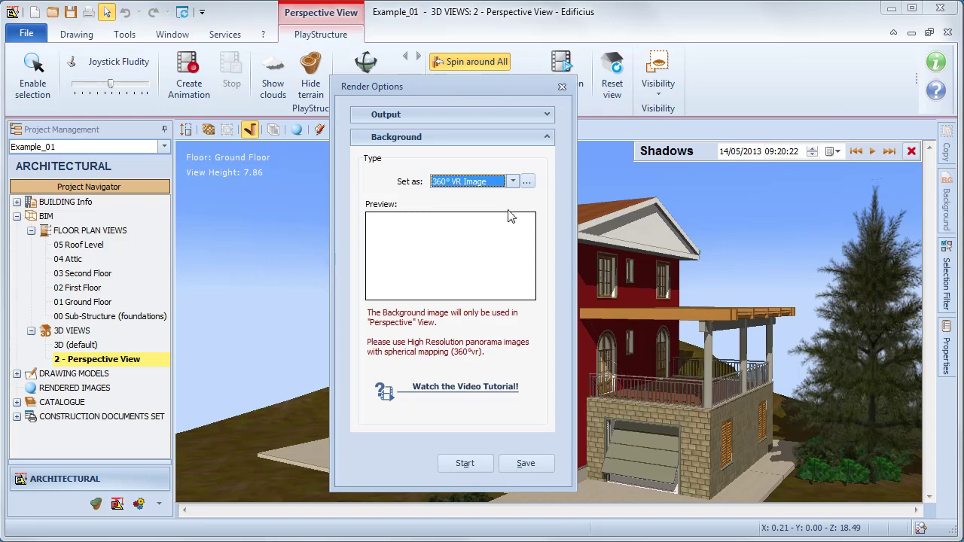
{"action": "left_click", "coordinate": [527, 183]}
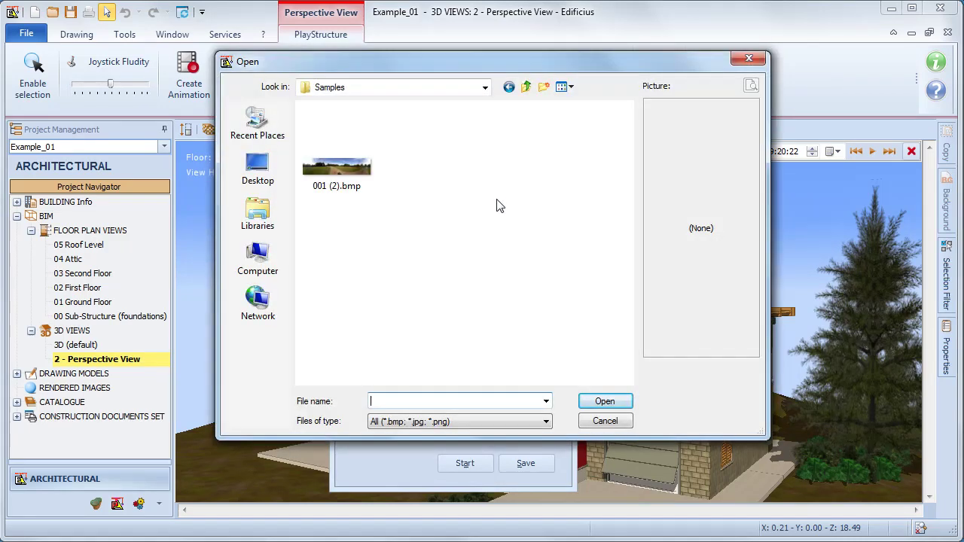
{"action": "left_click", "coordinate": [361, 188]}
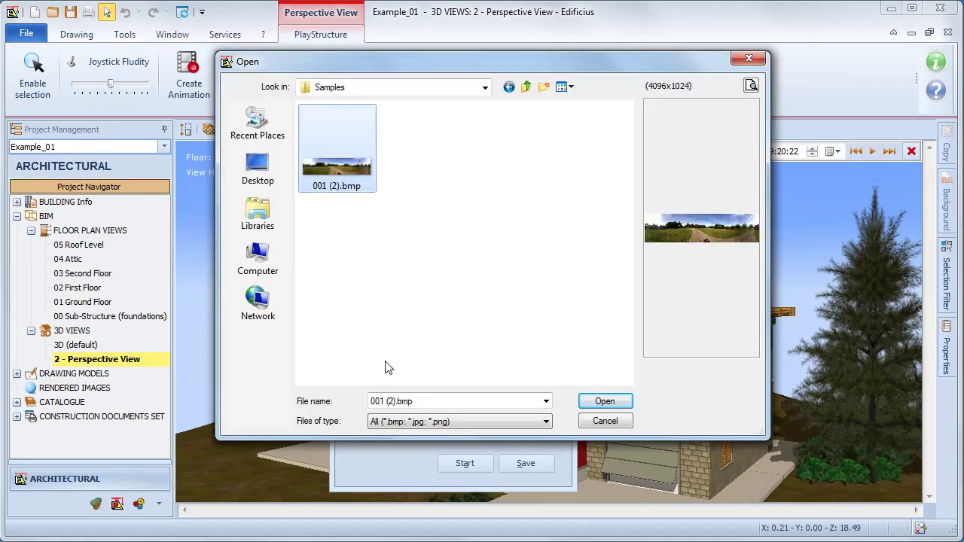
{"action": "left_click", "coordinate": [602, 404]}
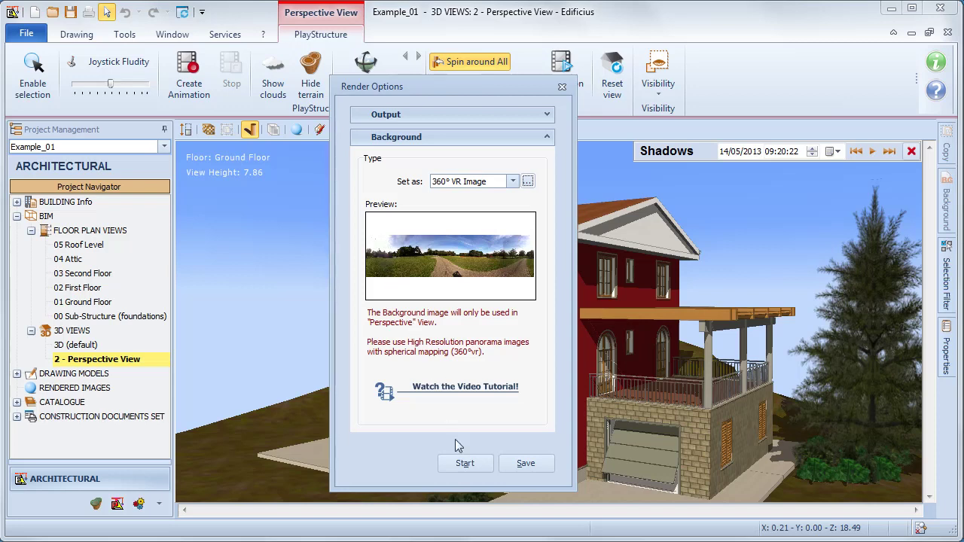
Save and close the render options, and show the 360° background in the perspective view.
{"action": "left_click", "coordinate": [529, 468]}
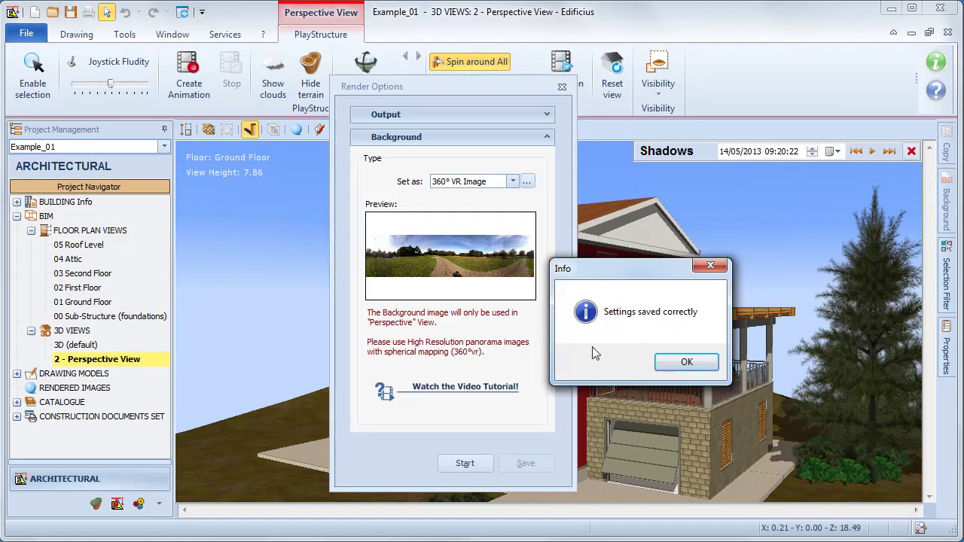
{"action": "left_click", "coordinate": [680, 361]}
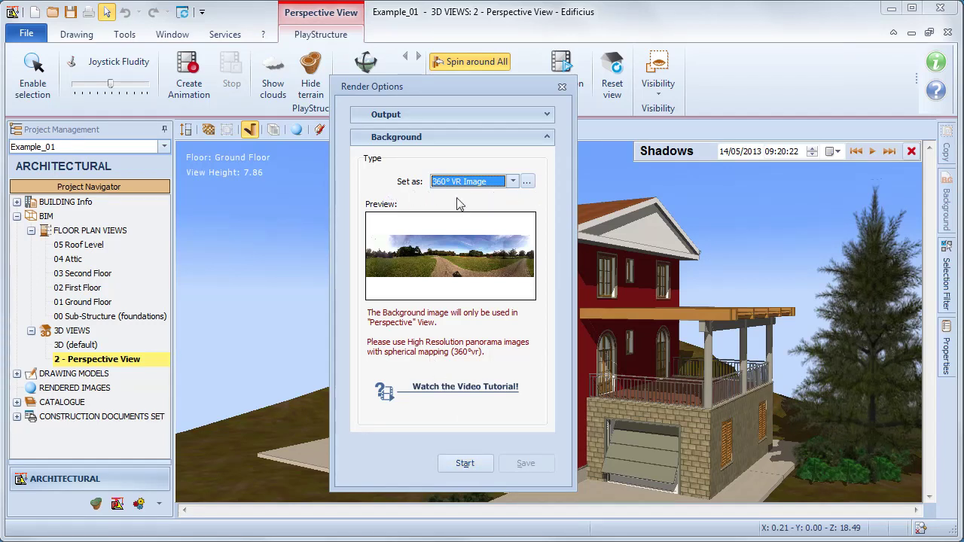
{"action": "left_click", "coordinate": [563, 86]}
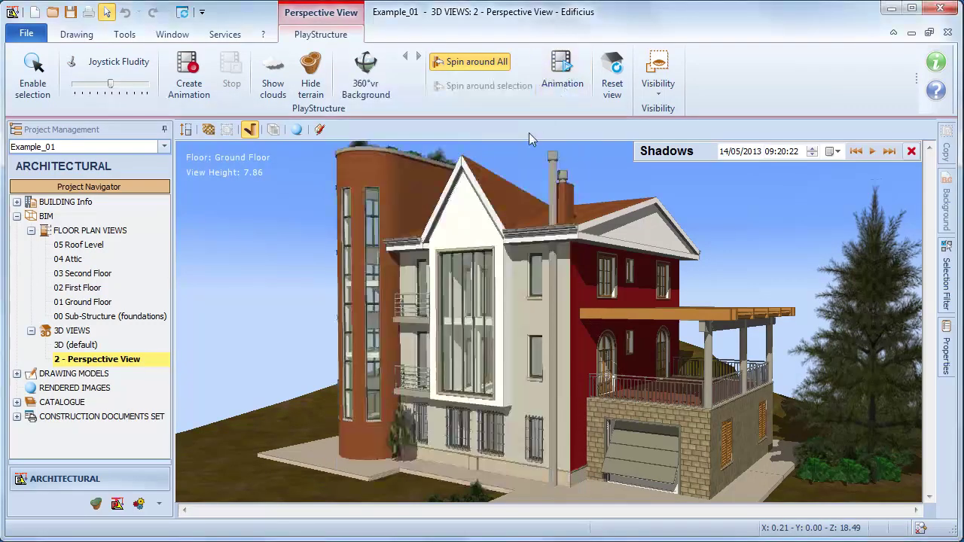
{"action": "left_click", "coordinate": [374, 89]}
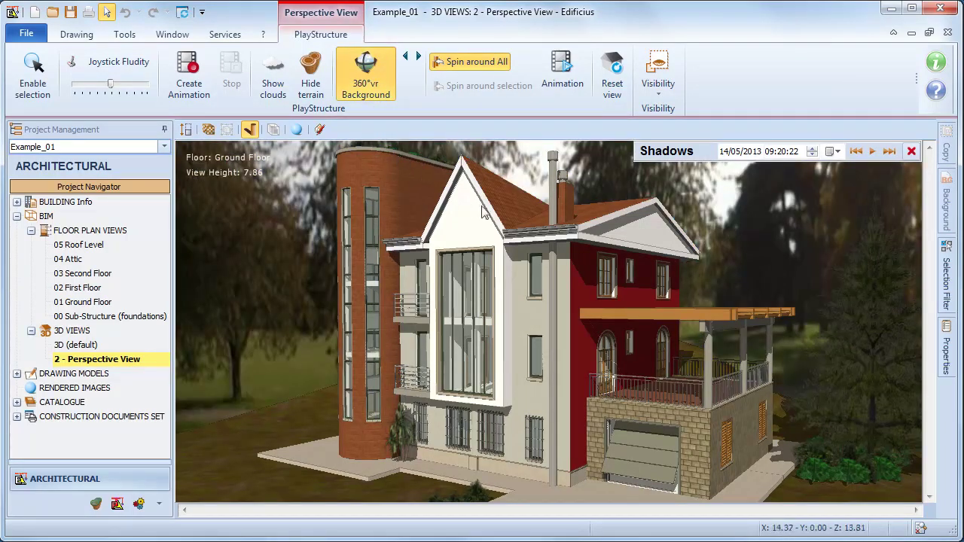
Hide the trees and shrubs as well as the terrain around the house.
{"action": "left_click", "coordinate": [658, 106]}
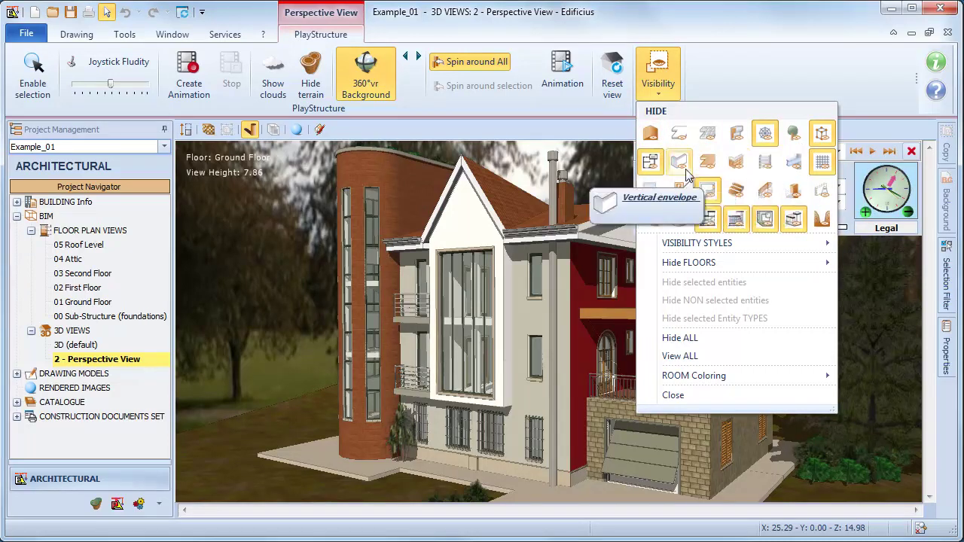
{"action": "left_click", "coordinate": [795, 137]}
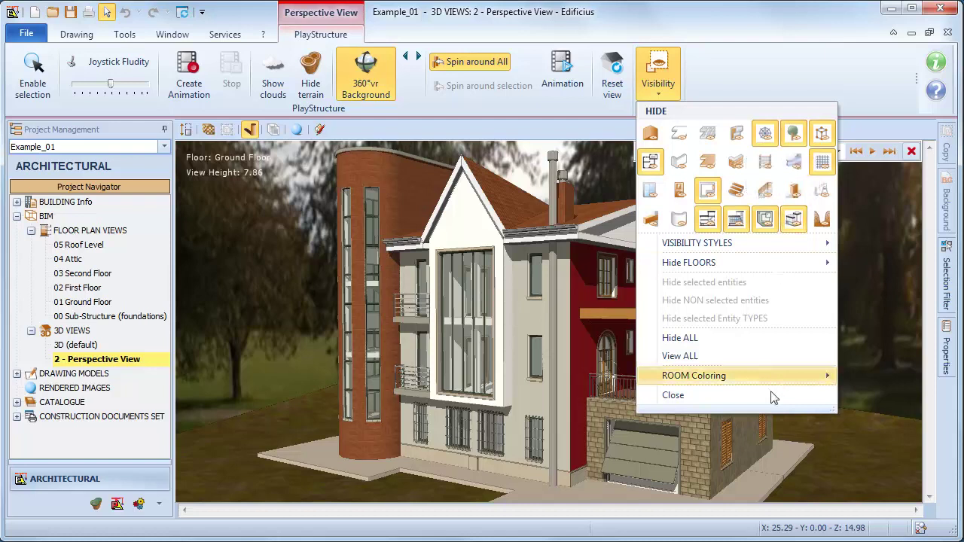
{"action": "left_click", "coordinate": [771, 395]}
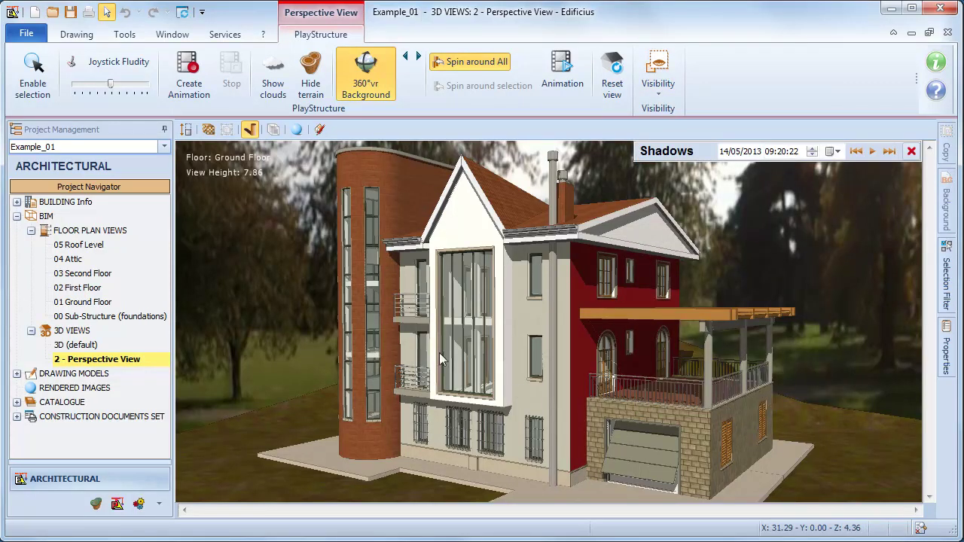
{"action": "left_click", "coordinate": [310, 93]}
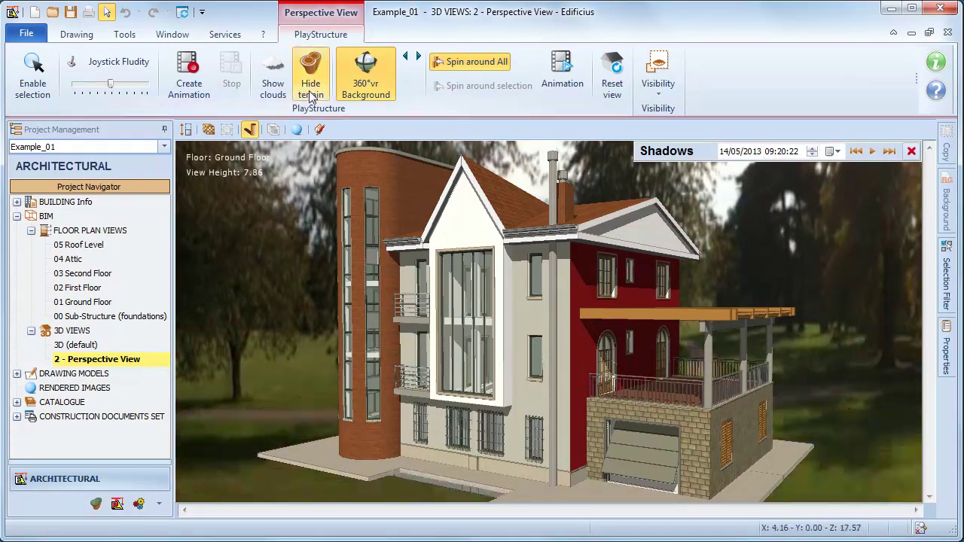
Shift the 360° background to the right in several increments behind the house, with one small correction back to the left.
{"action": "left_click", "coordinate": [418, 60]}
{"action": "left_click", "coordinate": [418, 60]}
{"action": "left_click", "coordinate": [418, 60]}
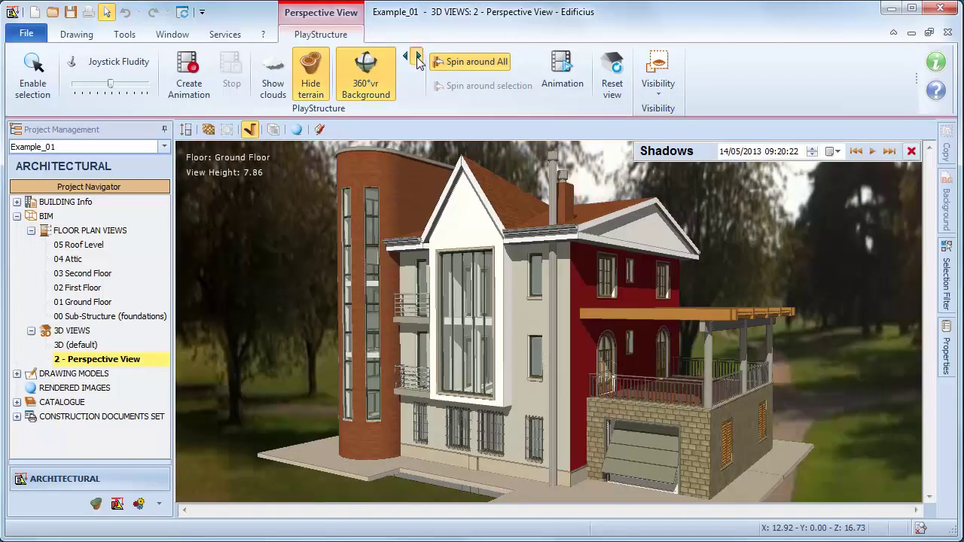
{"action": "left_click", "coordinate": [419, 60]}
{"action": "left_click", "coordinate": [418, 60]}
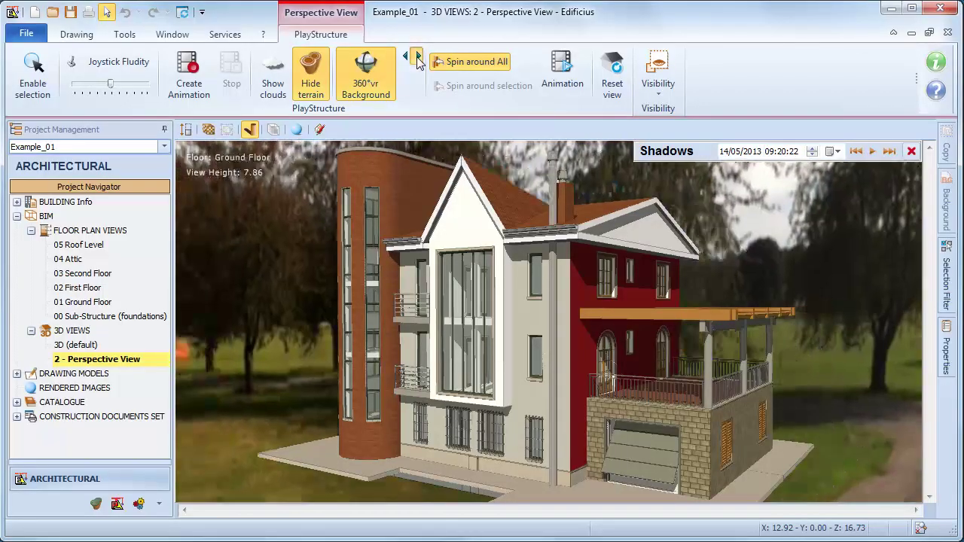
{"action": "left_click", "coordinate": [418, 61]}
{"action": "left_click", "coordinate": [418, 60]}
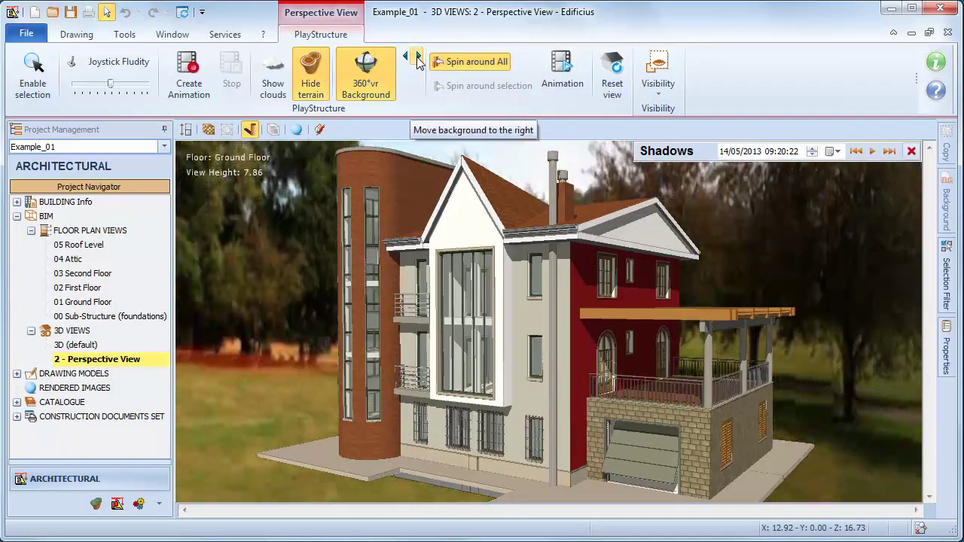
{"action": "left_click", "coordinate": [418, 60]}
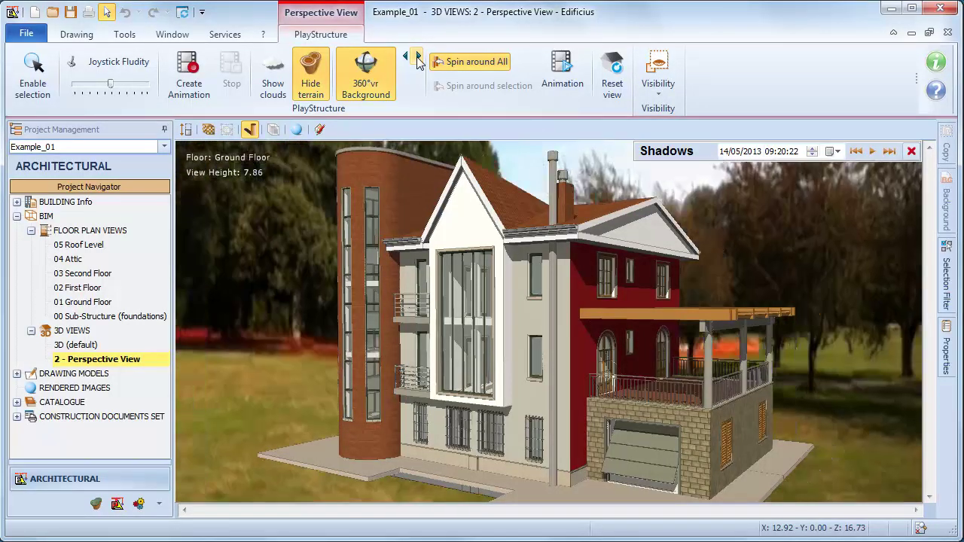
{"action": "left_click", "coordinate": [418, 60]}
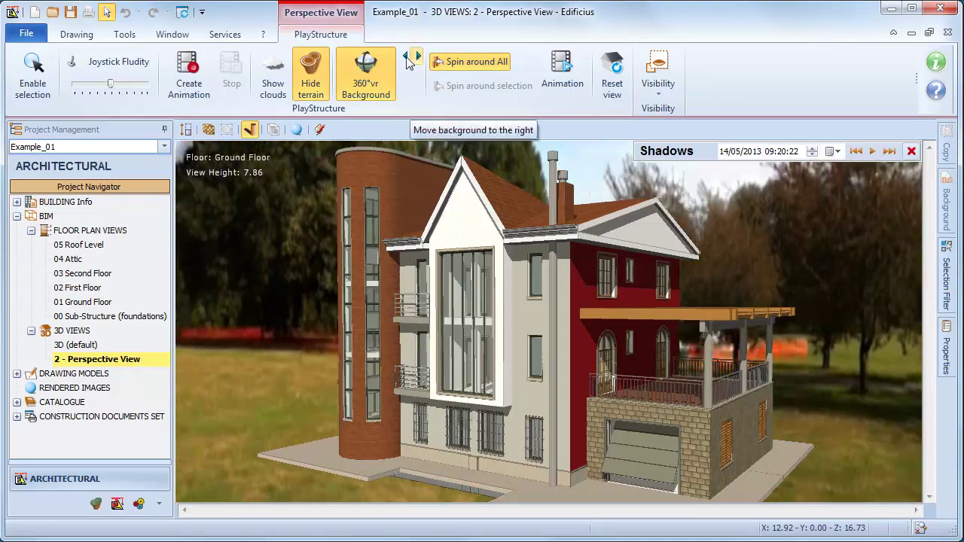
{"action": "left_click", "coordinate": [412, 59]}
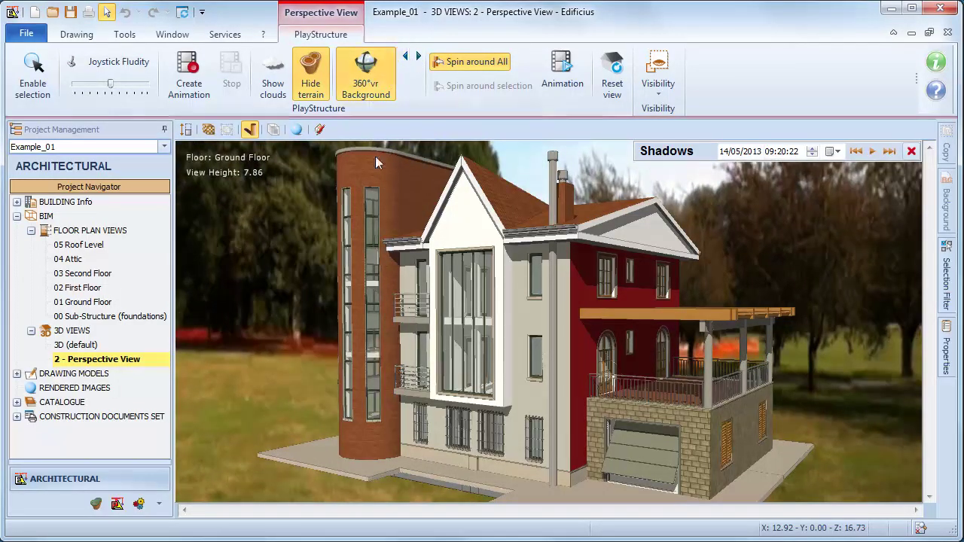
Render the whole house in the perspective view with the output quality set to Draft.
{"action": "scroll", "coordinate": [490, 266], "scroll_direction": "down", "scroll_amount": 1}
{"action": "scroll", "coordinate": [490, 267], "scroll_direction": "down", "scroll_amount": 1}
{"action": "mouse_move", "coordinate": [490, 267]}
{"action": "left_mouse_down"}
{"action": "mouse_move", "coordinate": [515, 260]}
{"action": "mouse_move", "coordinate": [510, 275]}
{"action": "mouse_move", "coordinate": [489, 280]}
{"action": "mouse_move", "coordinate": [498, 323]}
{"action": "mouse_move", "coordinate": [505, 284]}
{"action": "mouse_move", "coordinate": [494, 275]}
{"action": "left_mouse_up"}
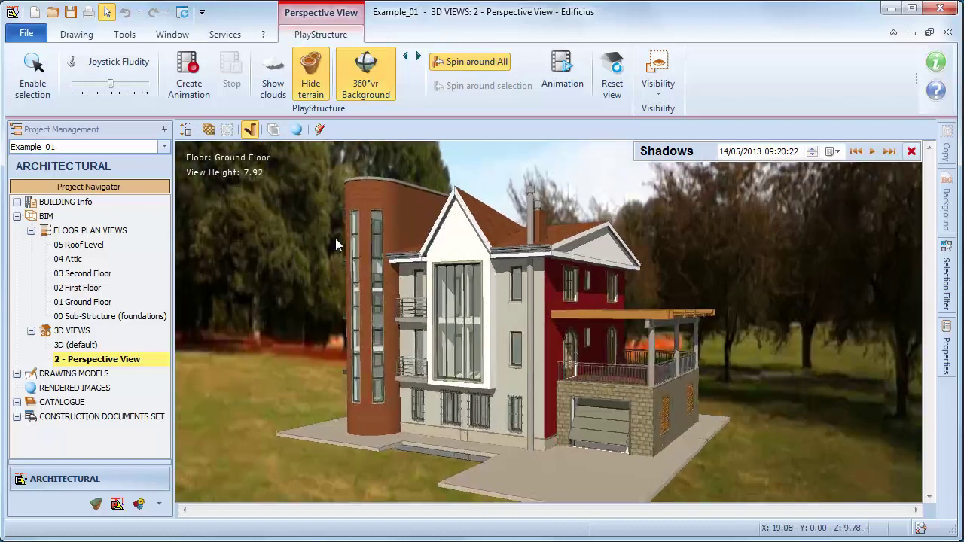
{"action": "left_click", "coordinate": [296, 130]}
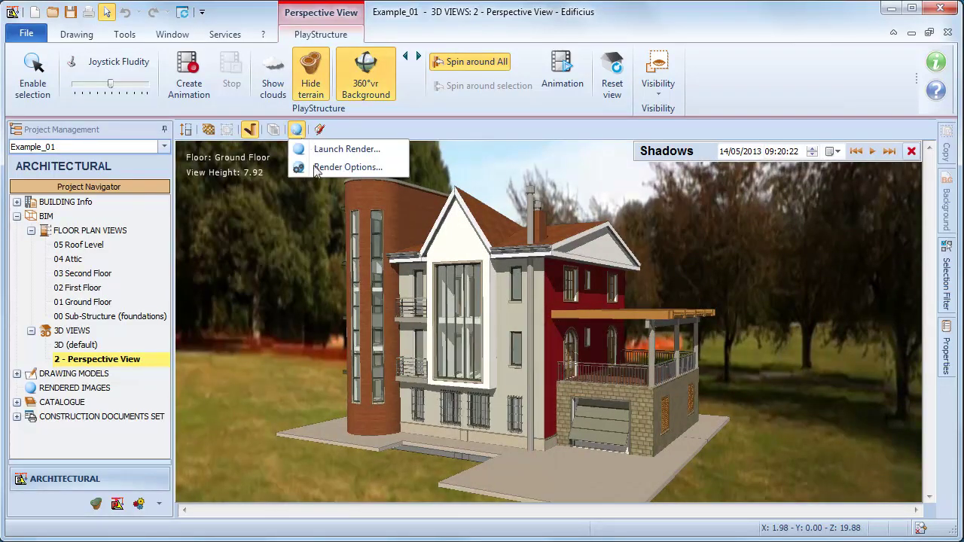
{"action": "left_click", "coordinate": [347, 166]}
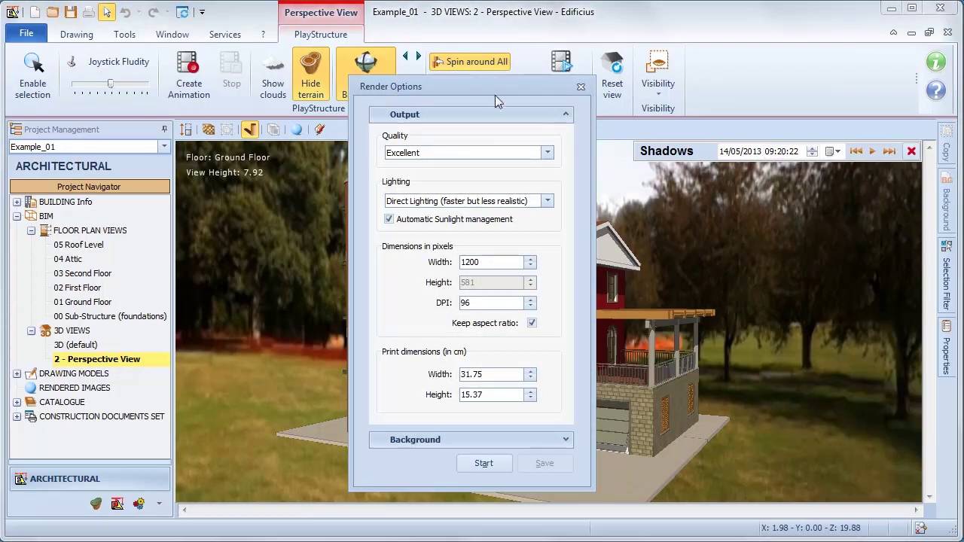
{"action": "left_click", "coordinate": [547, 153]}
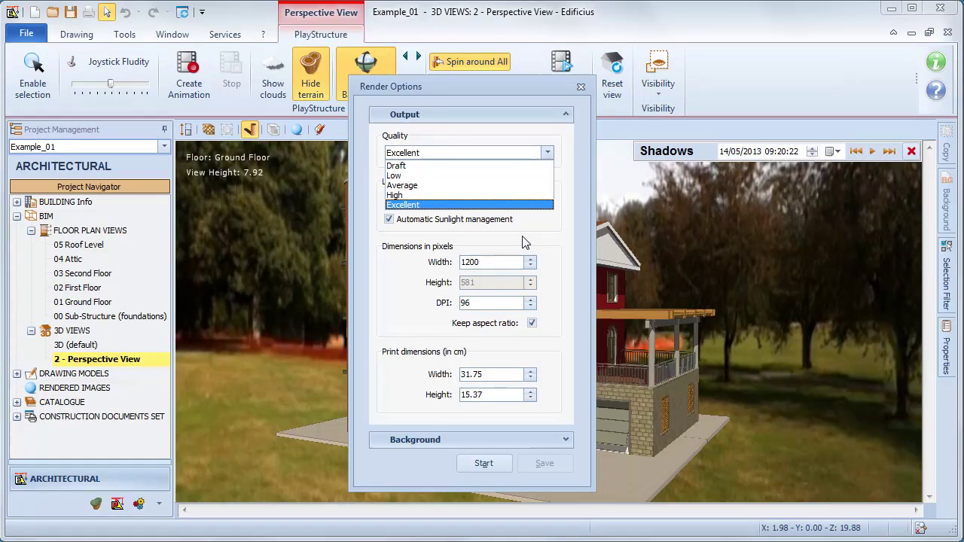
{"action": "left_click", "coordinate": [443, 166]}
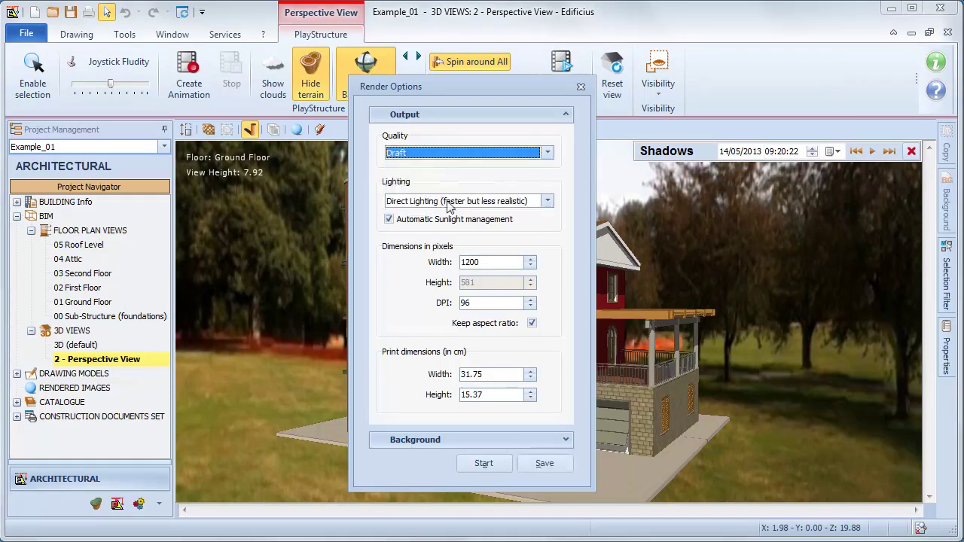
{"action": "left_click", "coordinate": [485, 464]}
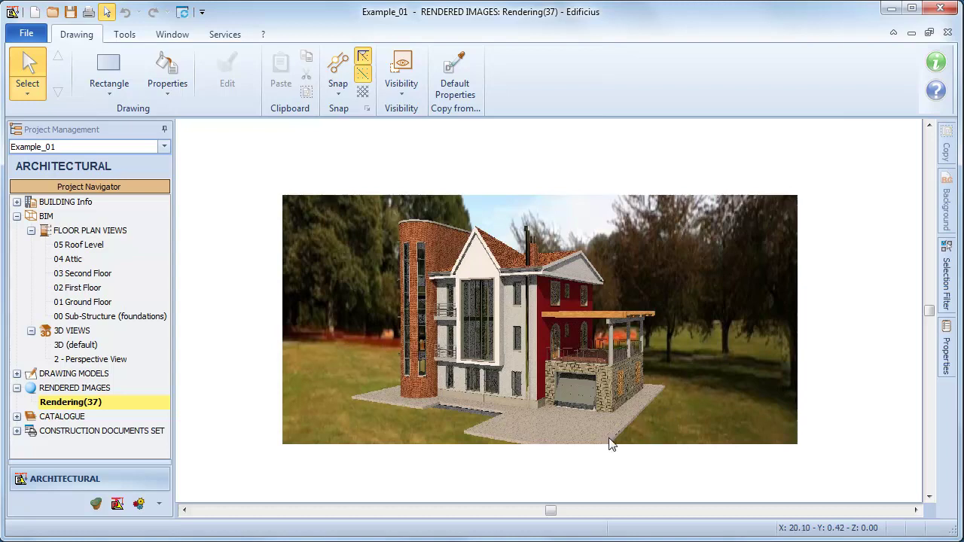
Render the perspective view again with the output quality set to Excellent and the image width set to 1600 pixels.
{"action": "double_click", "coordinate": [121, 360]}
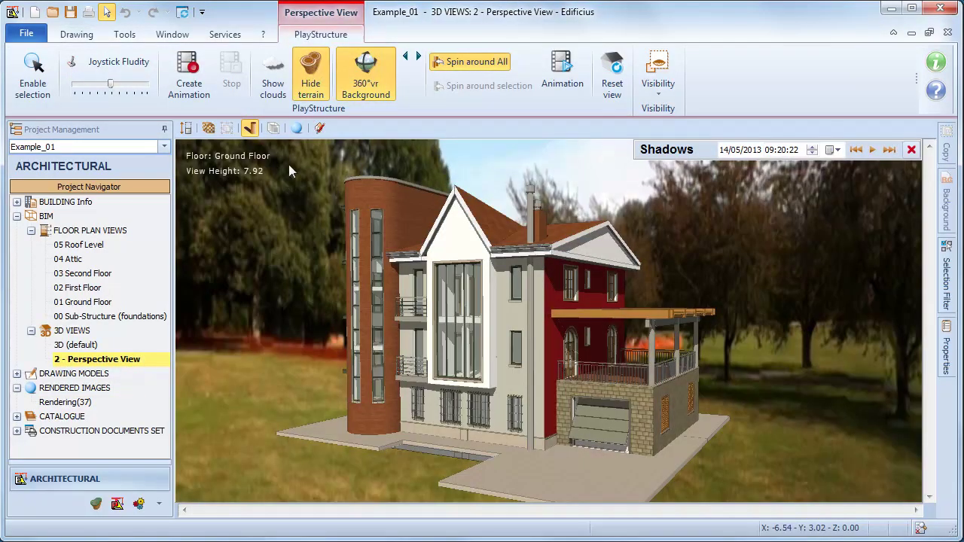
{"action": "left_click", "coordinate": [297, 130]}
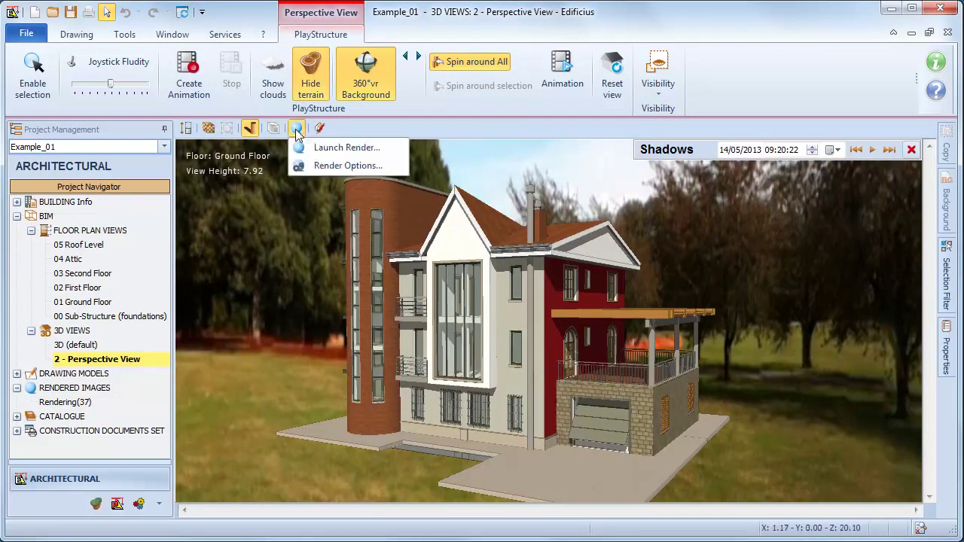
{"action": "left_click", "coordinate": [381, 166]}
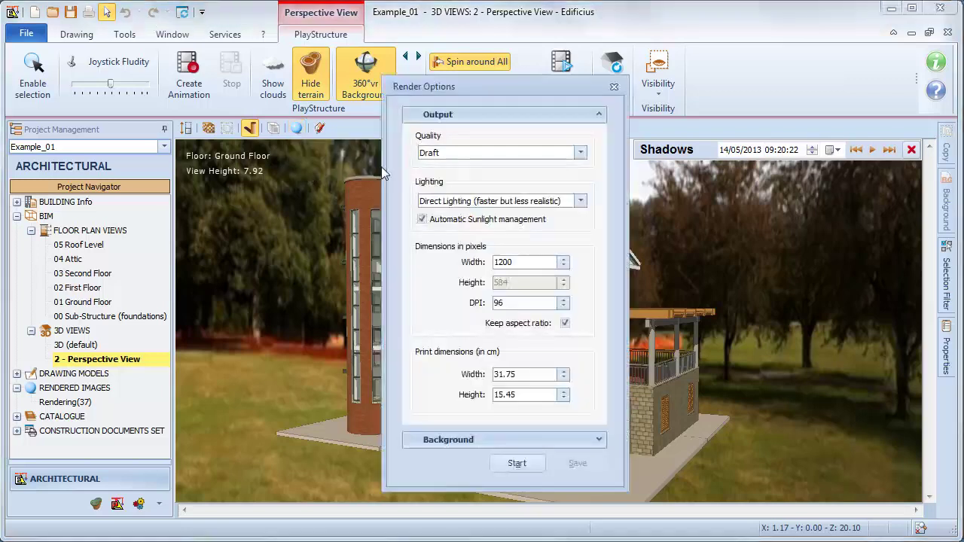
{"action": "left_click", "coordinate": [581, 153]}
{"action": "left_click", "coordinate": [506, 205]}
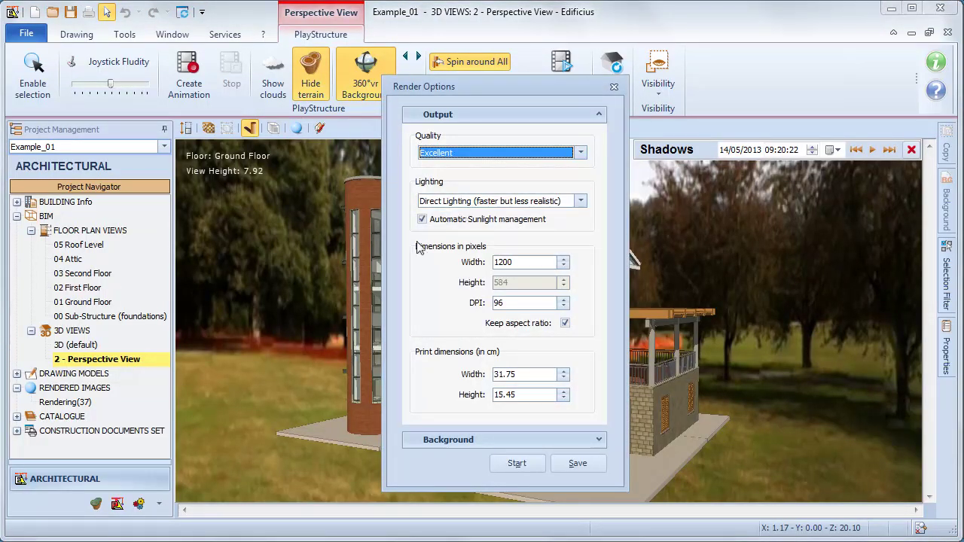
{"action": "left_click_drag", "start_coordinate": [525, 263], "coordinate": [461, 280]}
{"action": "type", "text": "1600"}
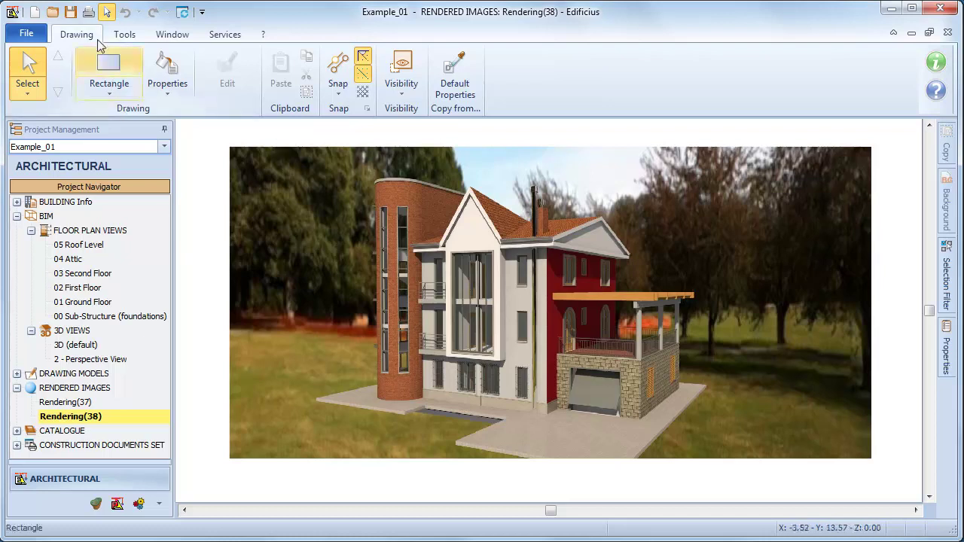
Preview the new rendering's print layout on the page and leave the print editor without printing.
{"action": "left_click", "coordinate": [89, 13]}
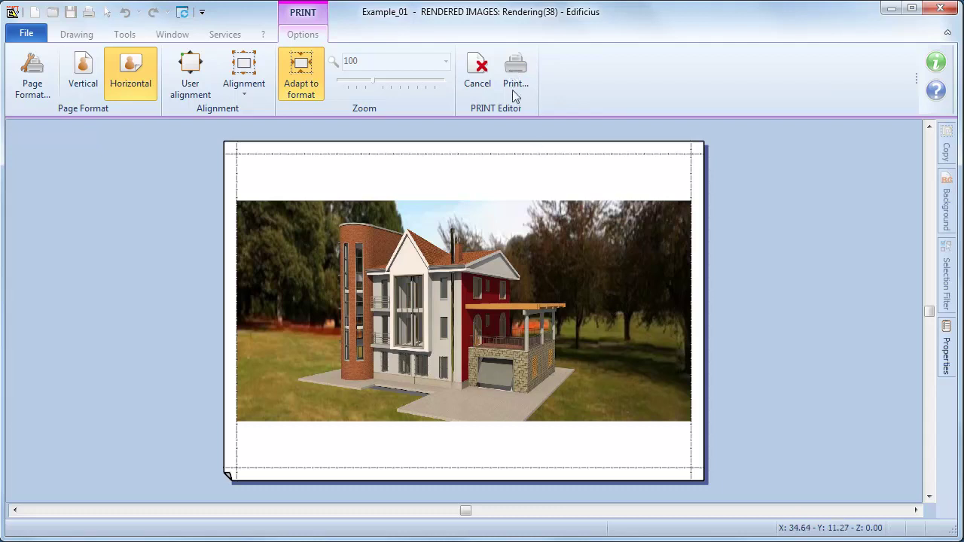
{"action": "left_click", "coordinate": [486, 89]}
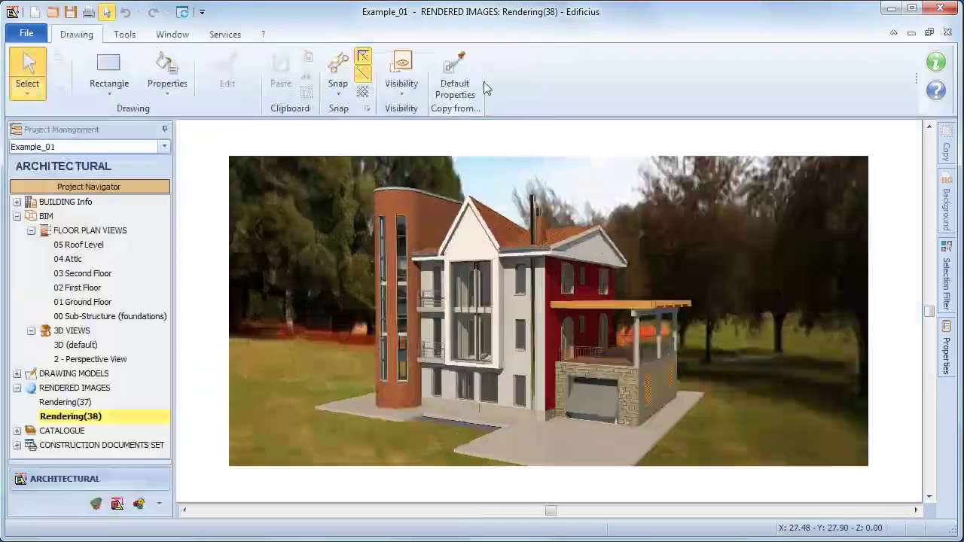
Export the new high-quality rendering of the house as an image.
{"action": "right_click", "coordinate": [443, 183]}
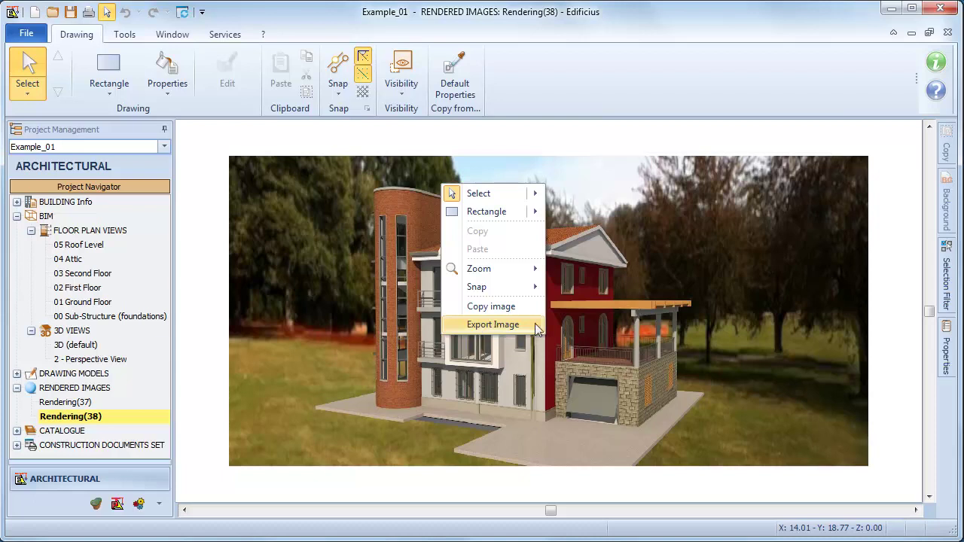